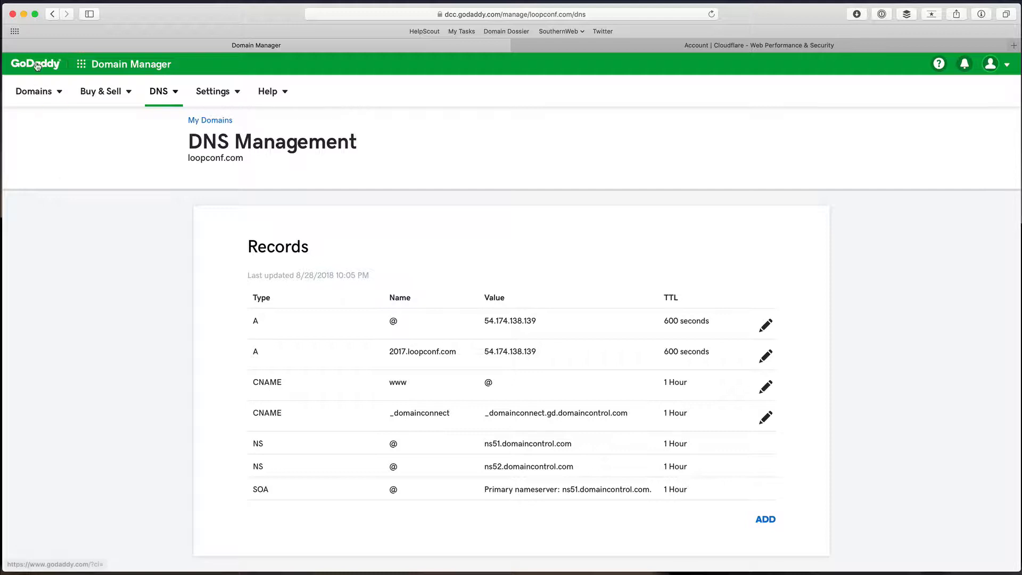
Step: Examine the DNS records and the nameserver settings of loopconf.com
scroll(60, 207, down, 3)
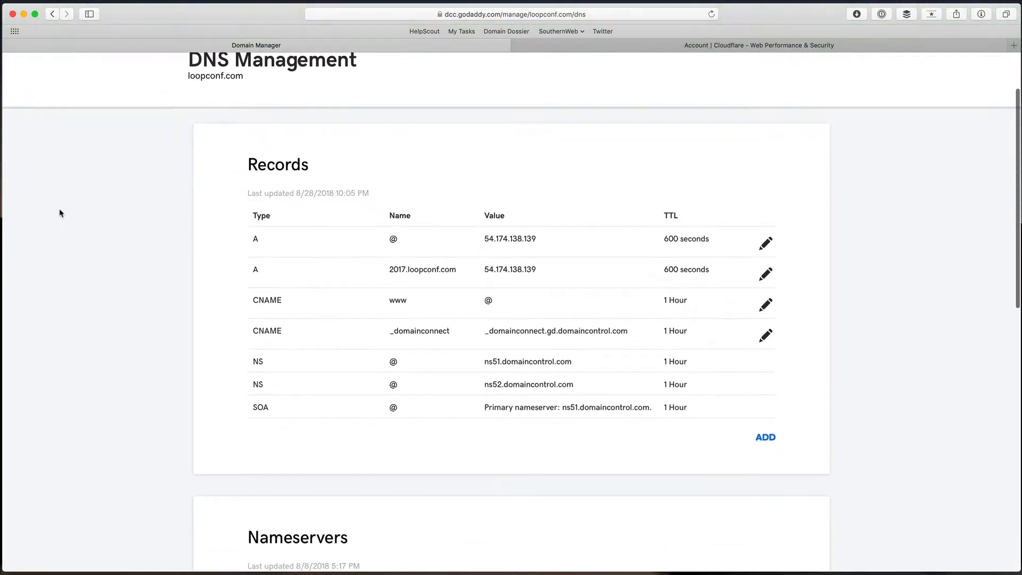
scroll(246, 155, down, 10)
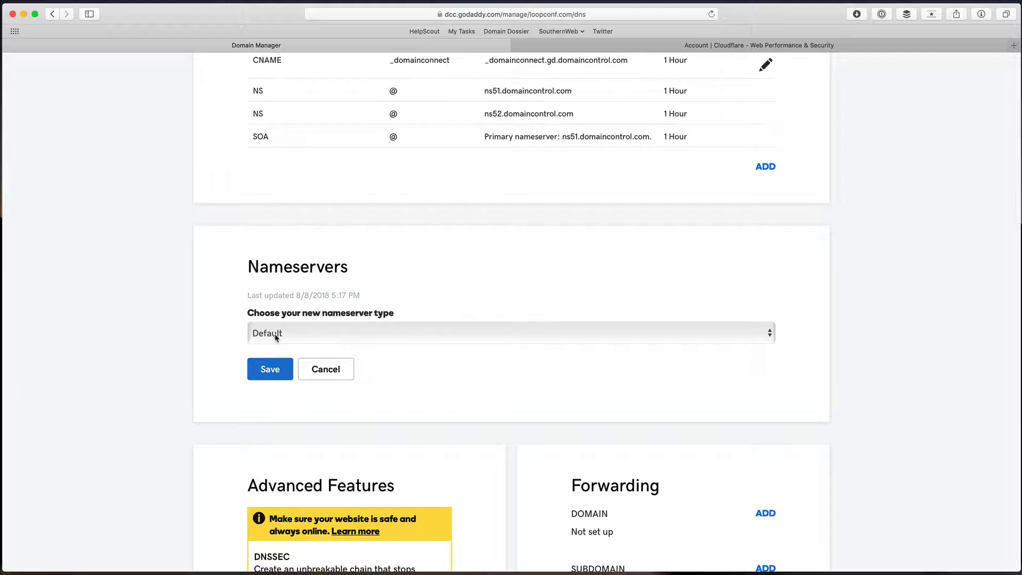
scroll(275, 337, up, 5)
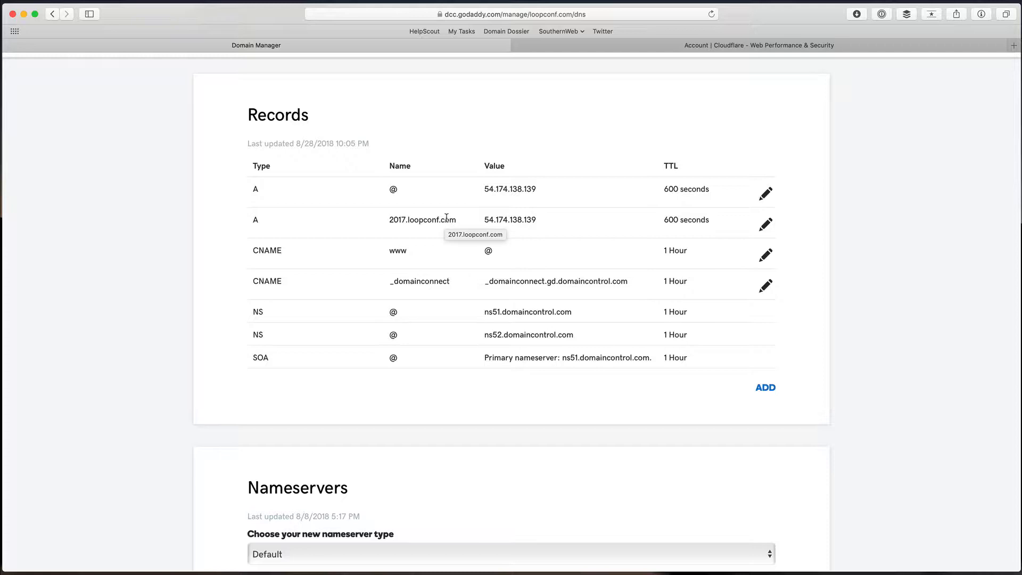
scroll(447, 218, up, 1)
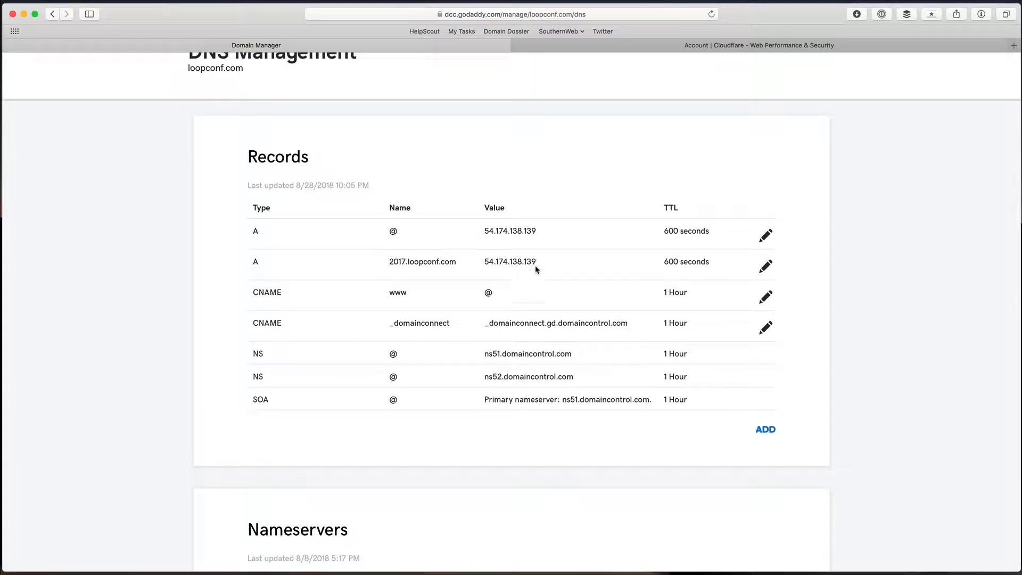
scroll(414, 297, down, 1)
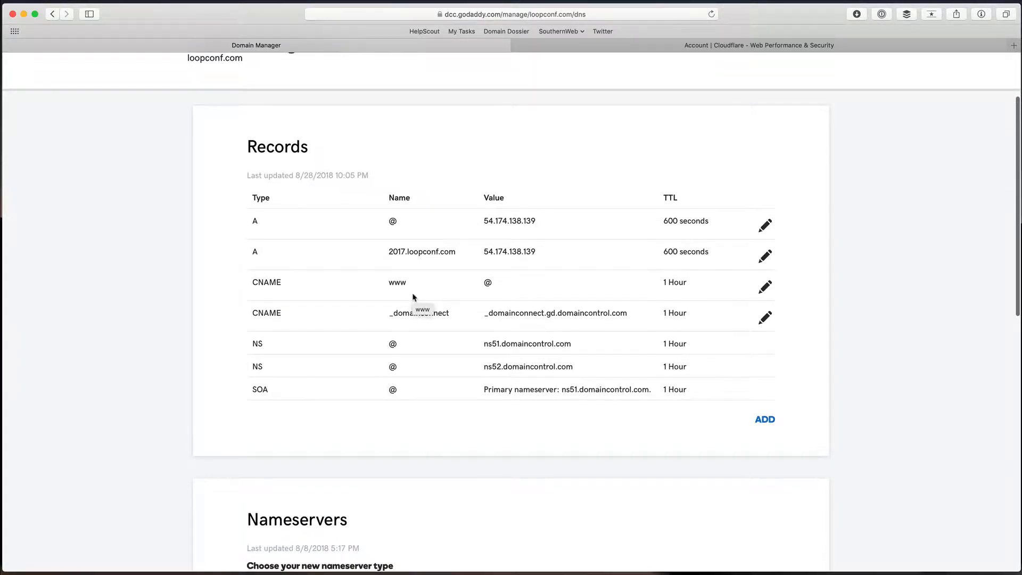
scroll(414, 297, down, 4)
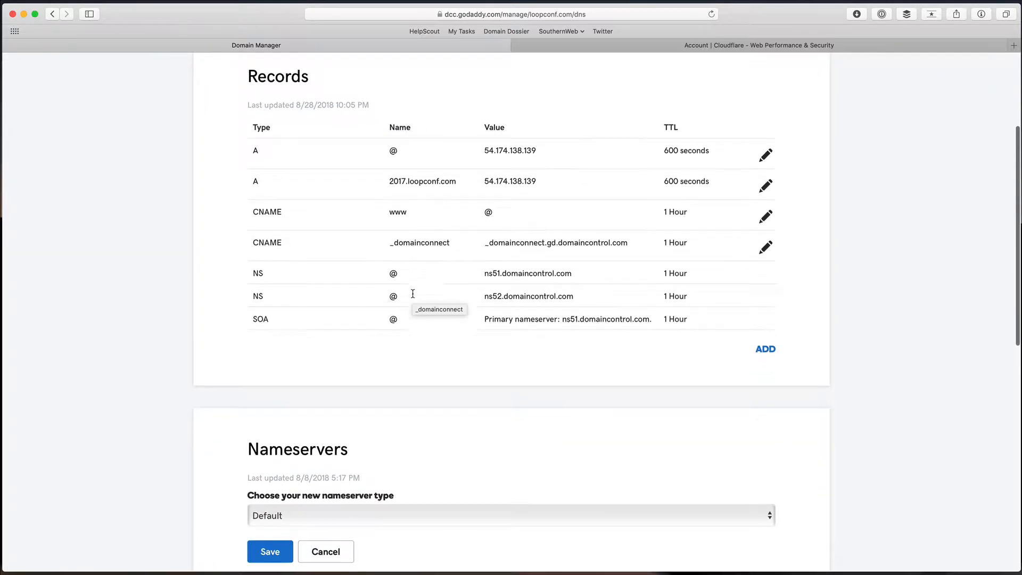
scroll(414, 297, down, 3)
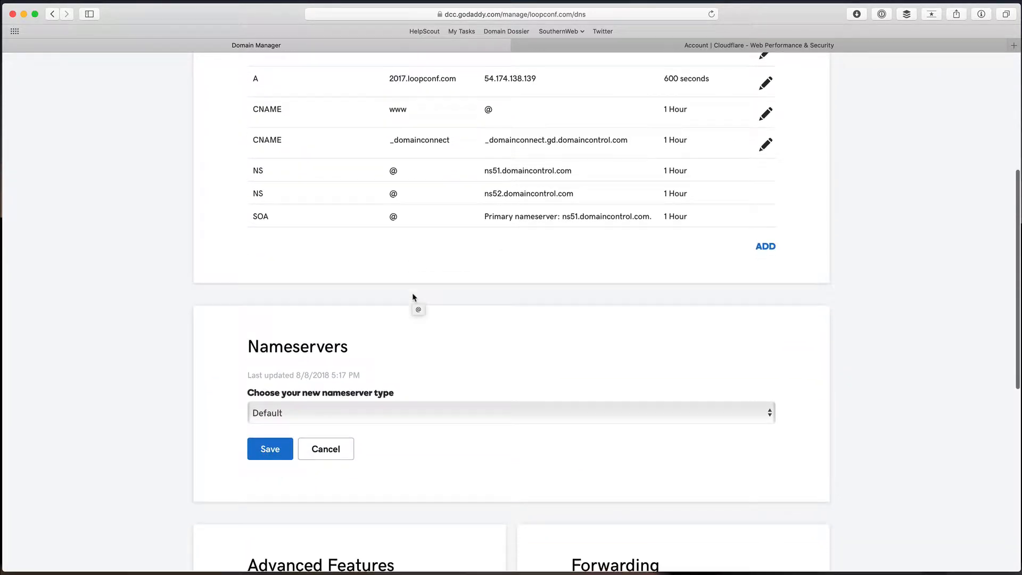
Step: Change the nameserver type of loopconf.com to Custom
click(354, 411)
click(354, 417)
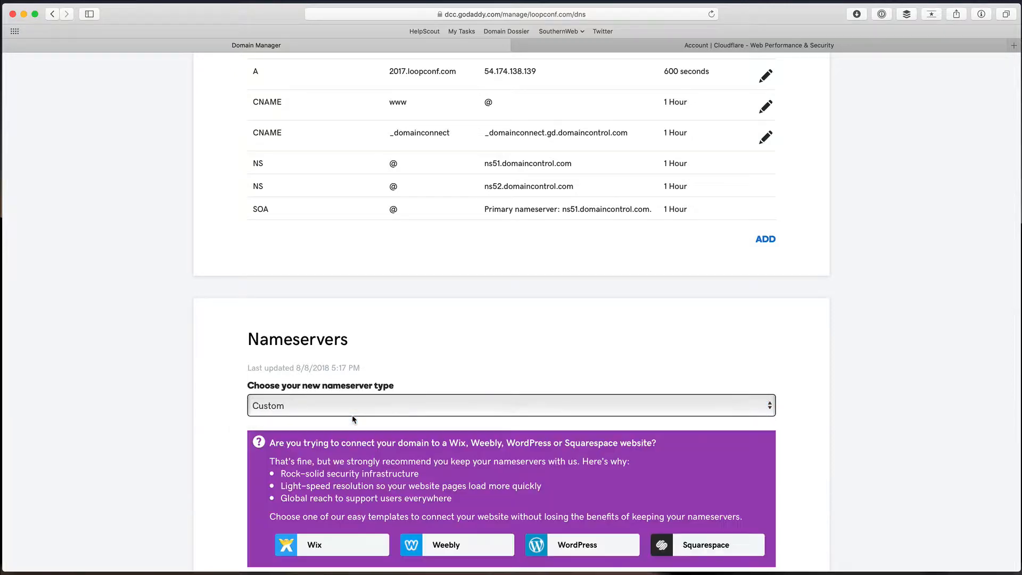
scroll(354, 419, down, 5)
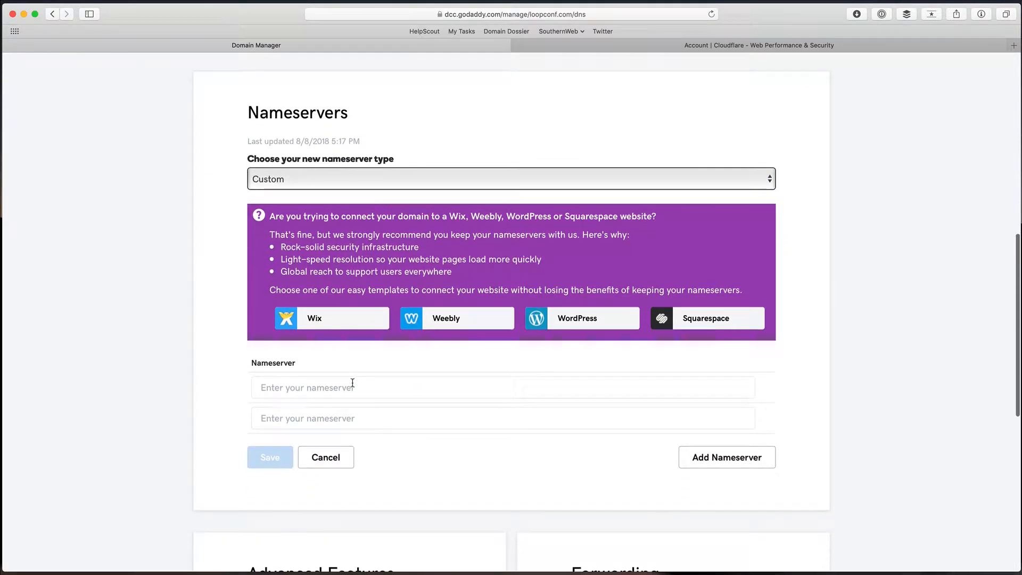
Step: Enter ns1.bluehost.com as the first custom nameserver and replace it with ns1.hostgator.com
click(352, 383)
text(ns)
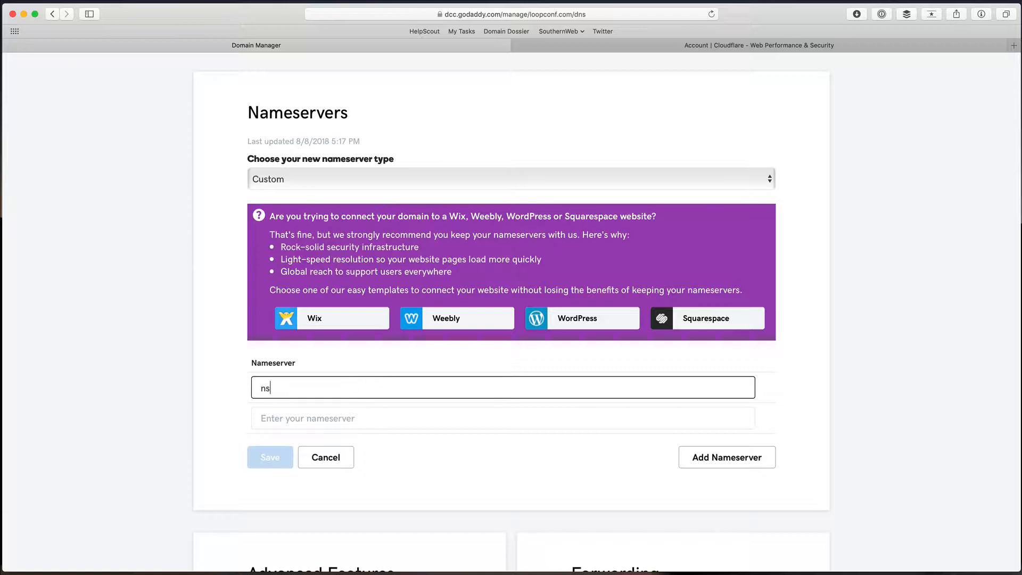
text(1.bluehost.com)
key(super+a)
text(ns1.hostgator.com)
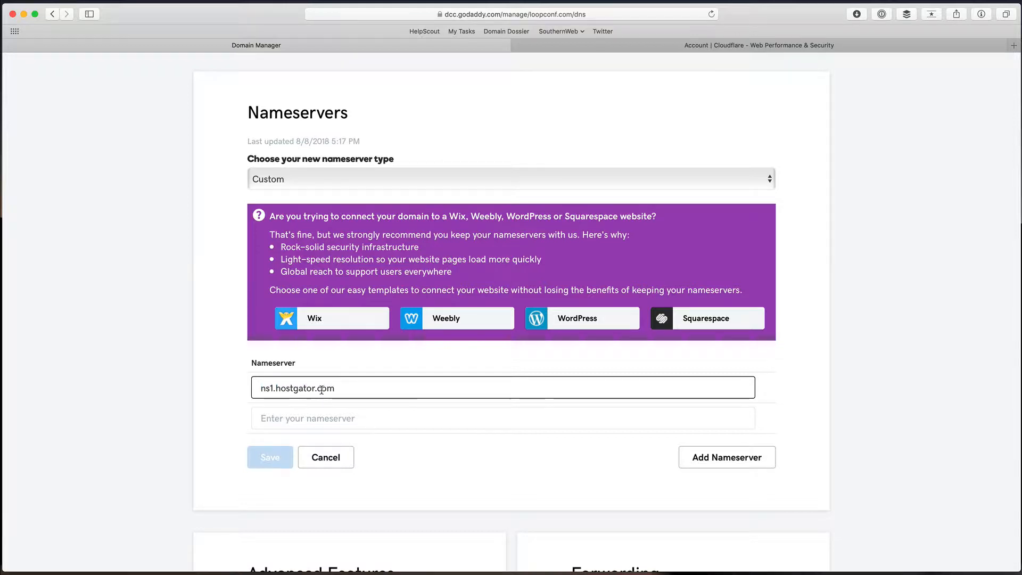
Step: Review the existing DNS records, clear the first nameserver entry and enter jean.ns.cloudflare.com in its place
scroll(301, 379, up, 2)
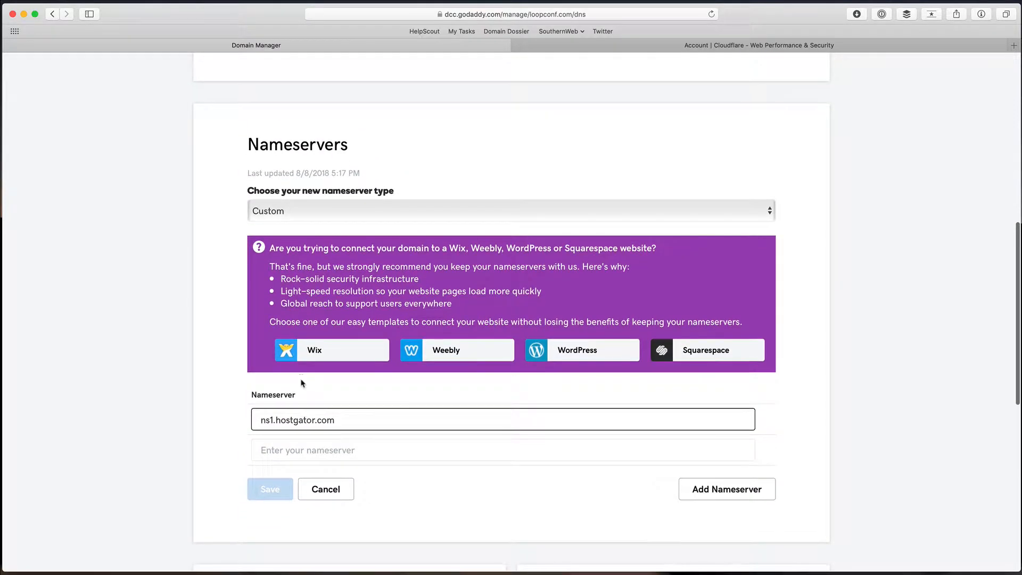
scroll(301, 382, up, 10)
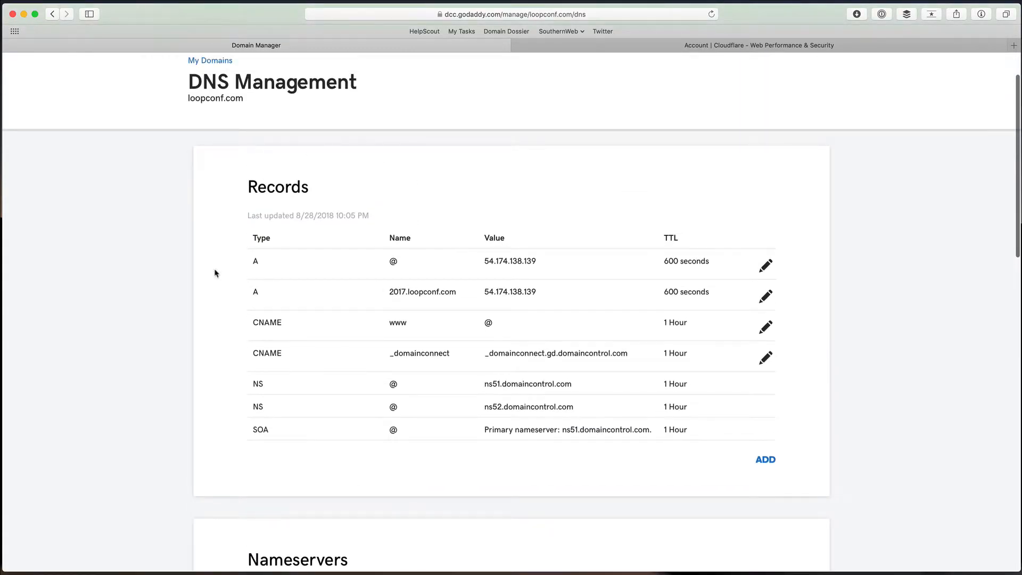
scroll(371, 205, down, 10)
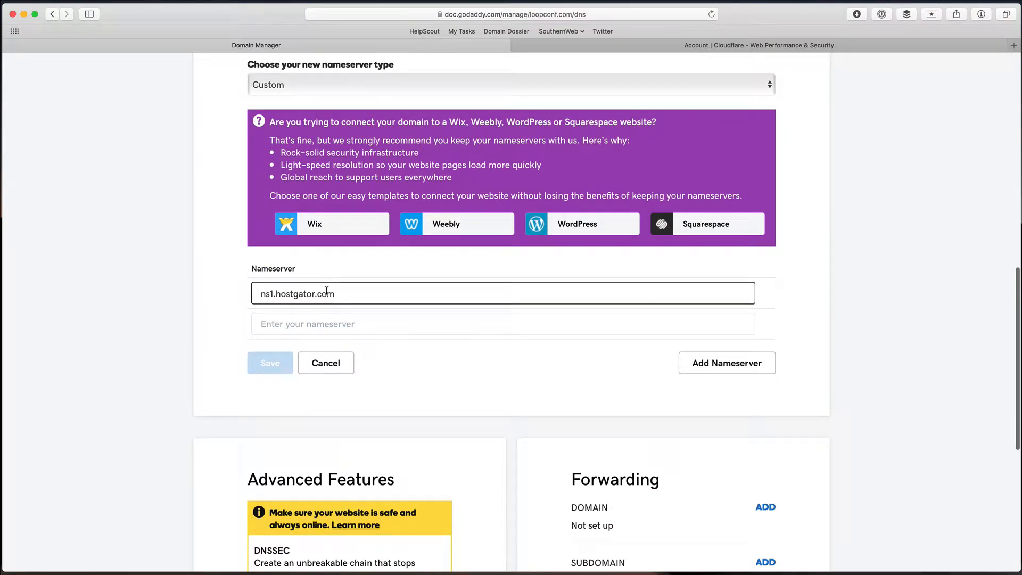
triple_click(292, 294)
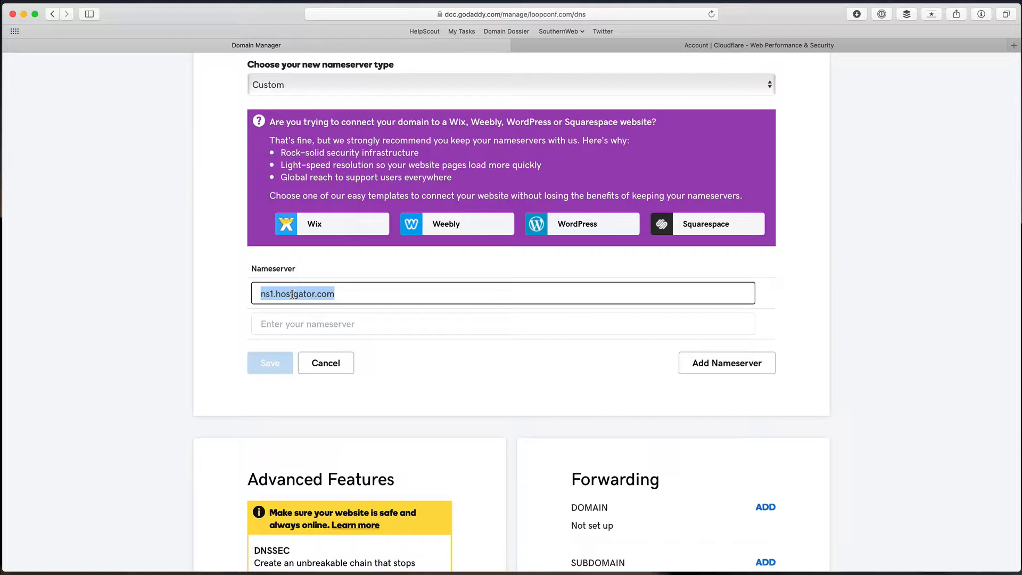
key(BackSpace)
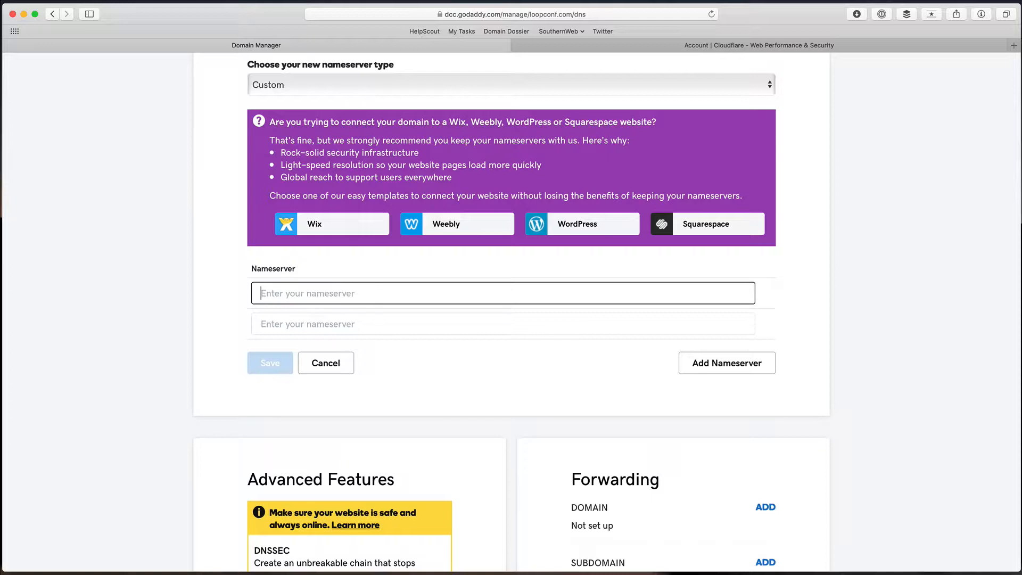
scroll(289, 272, down, 1)
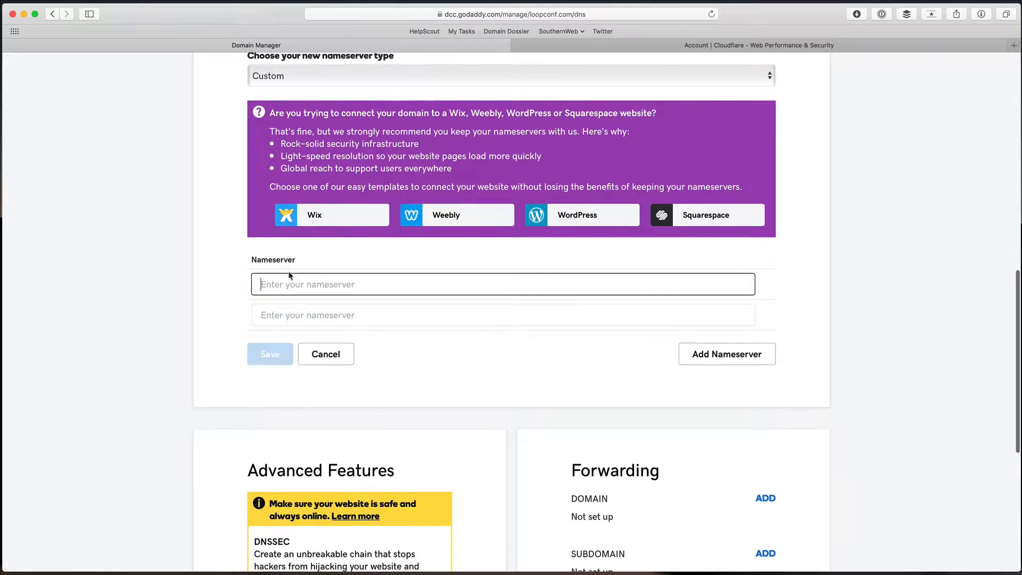
scroll(290, 275, up, 1)
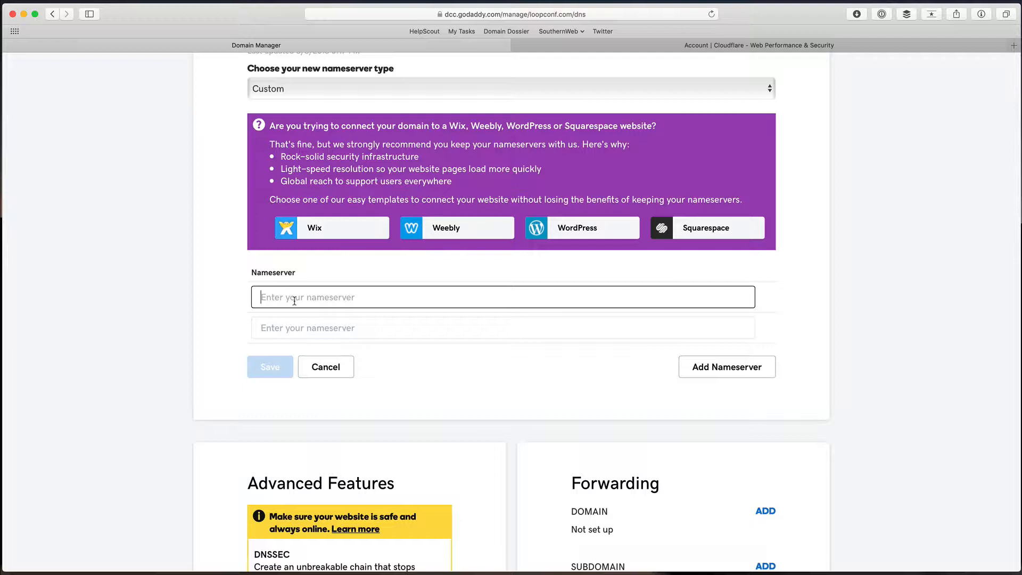
text(jean.ns.cloudflare.com)
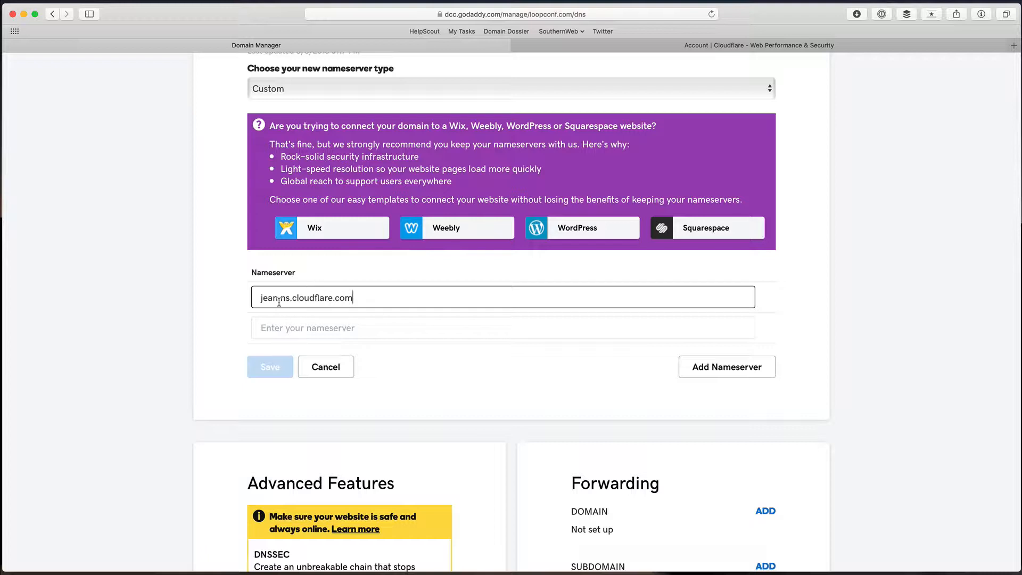
Step: Examine the TTL of the @ A record in its edit form and cancel without changing it
scroll(279, 302, up, 1)
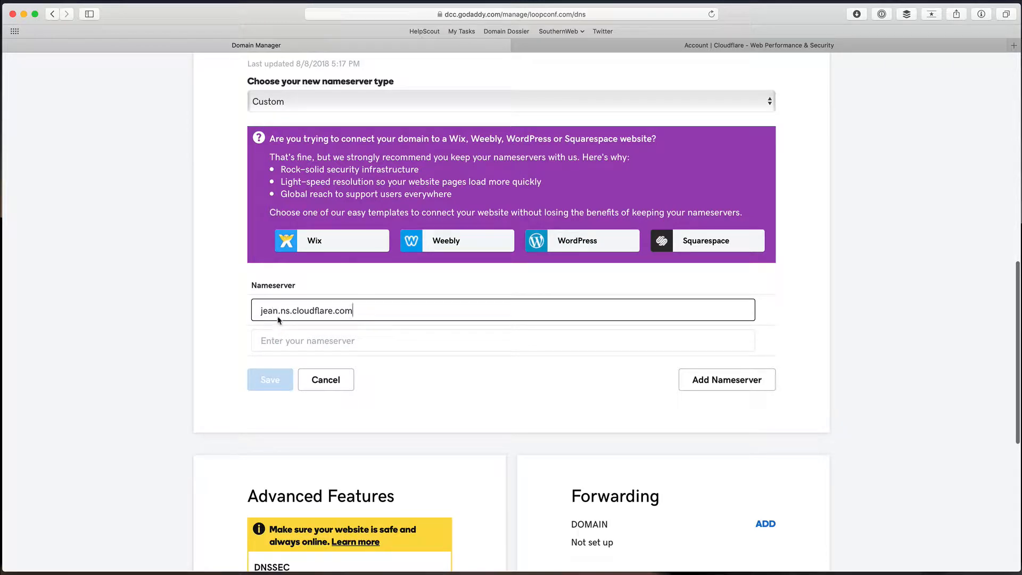
scroll(290, 299, up, 10)
scroll(304, 316, down, 1)
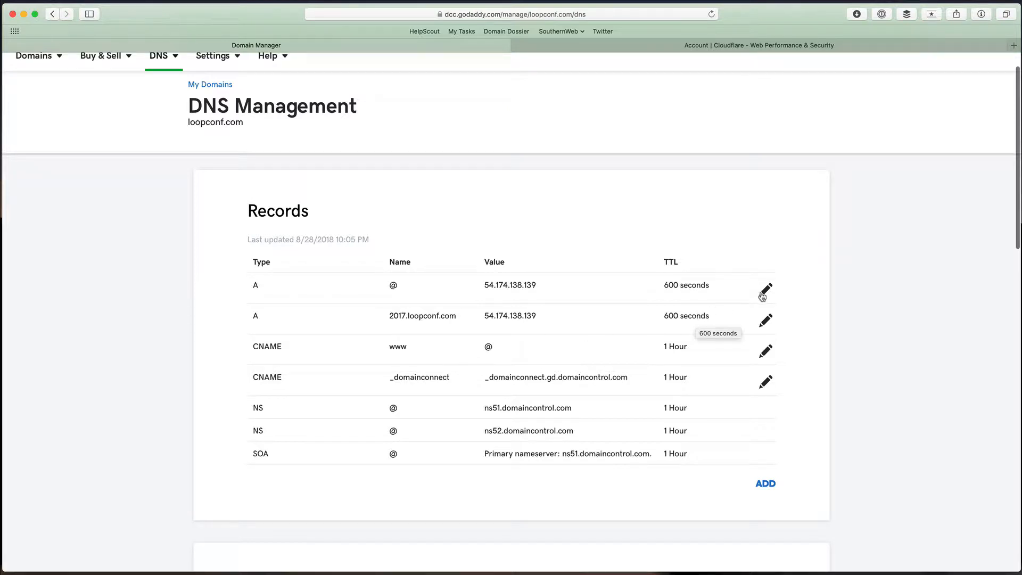
drag(662, 286, 708, 288)
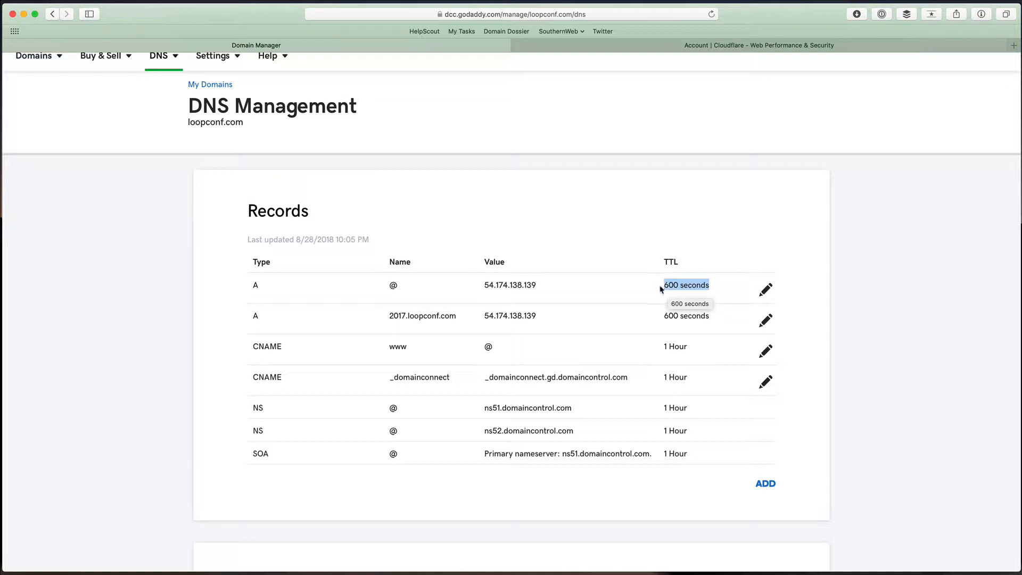
click(766, 289)
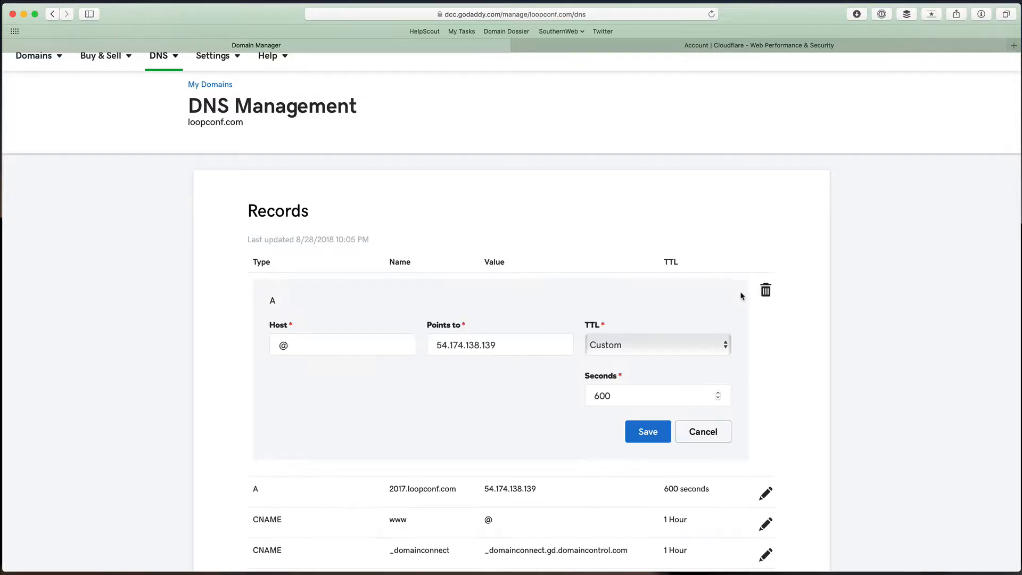
double_click(651, 390)
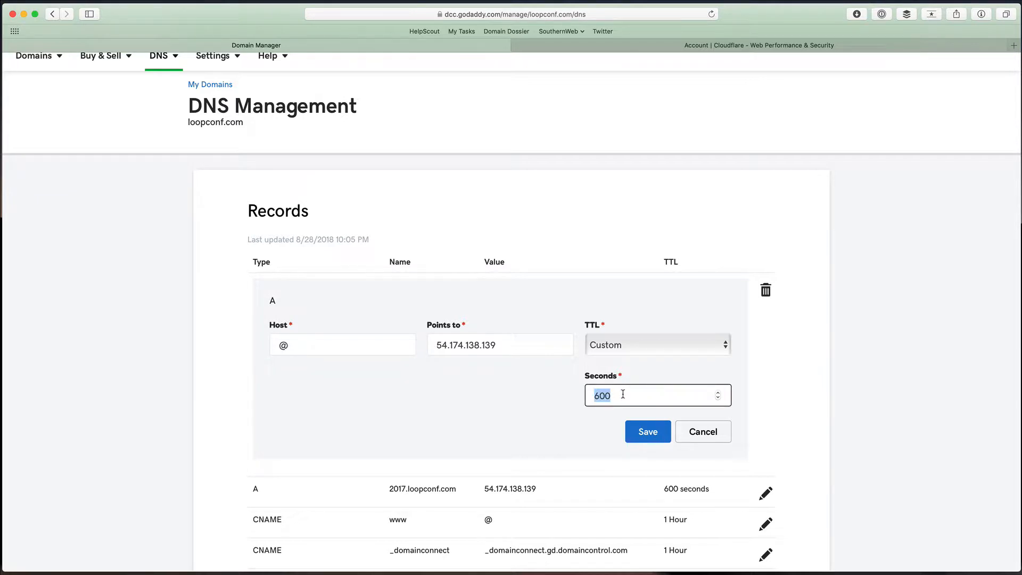
click(691, 437)
Step: Replace the first custom nameserver with ns1.bluehost.com
scroll(691, 438, down, 5)
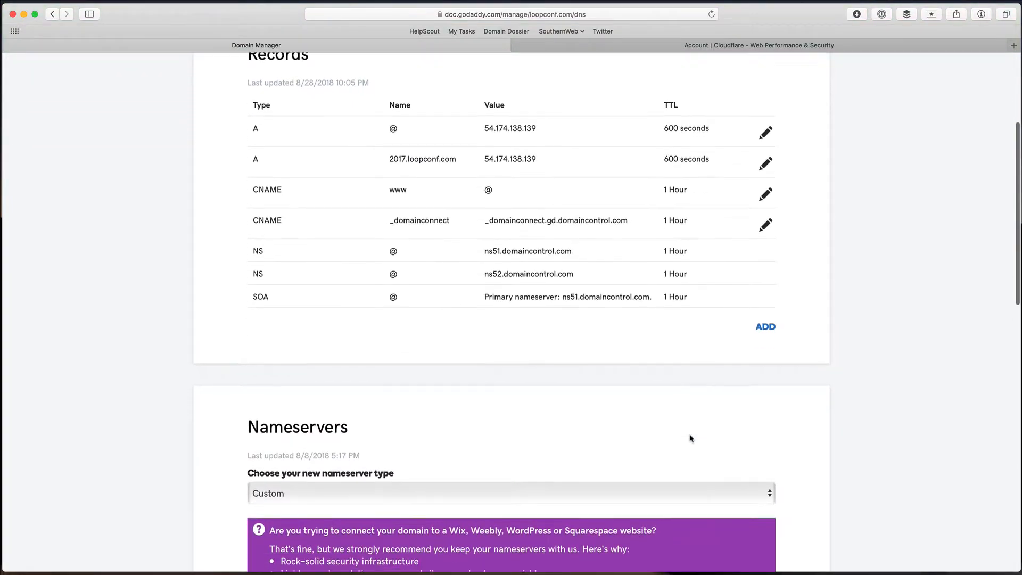
scroll(690, 436, down, 10)
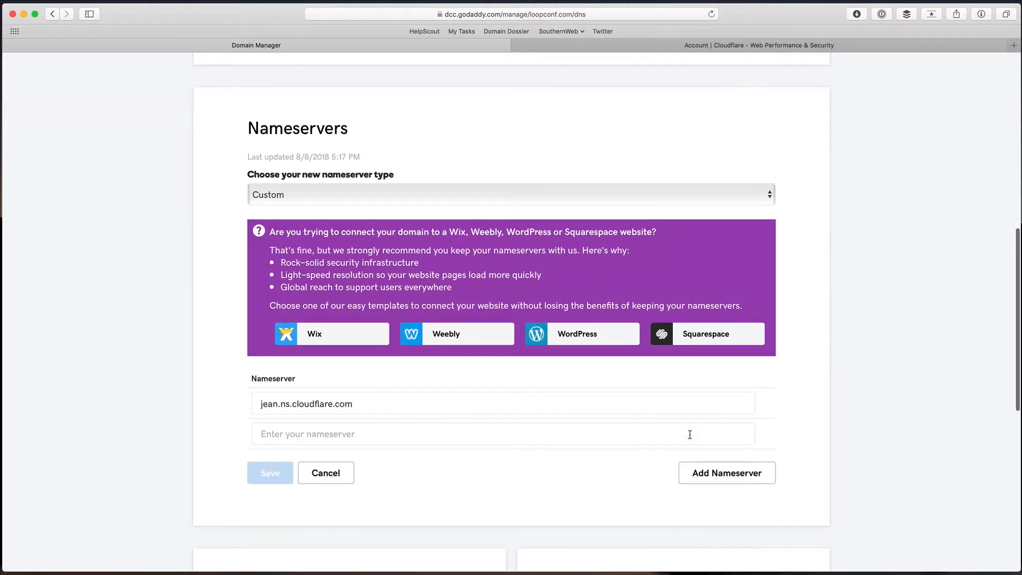
triple_click(388, 401)
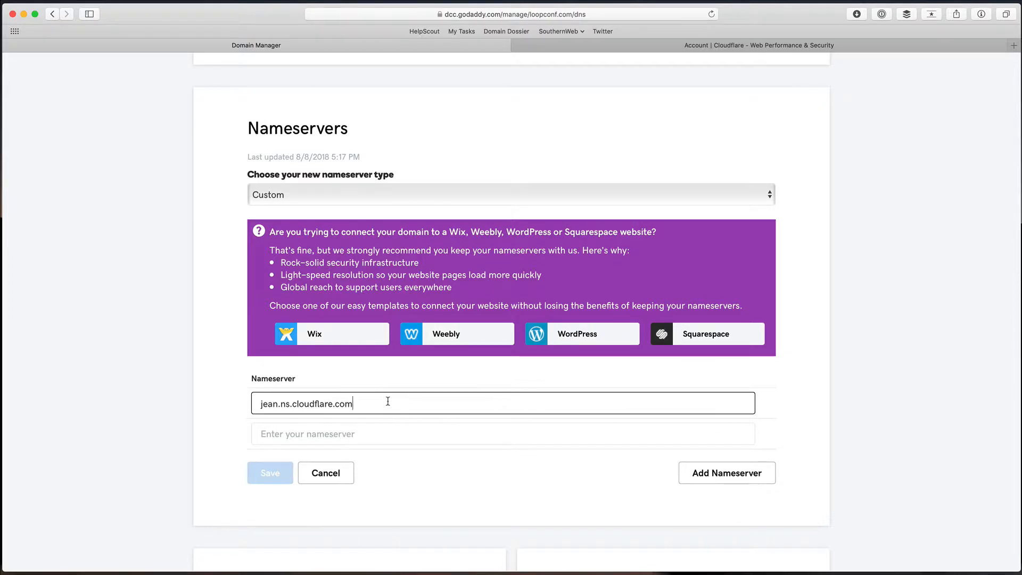
text(ns1.bluehost.com)
scroll(343, 403, up, 1)
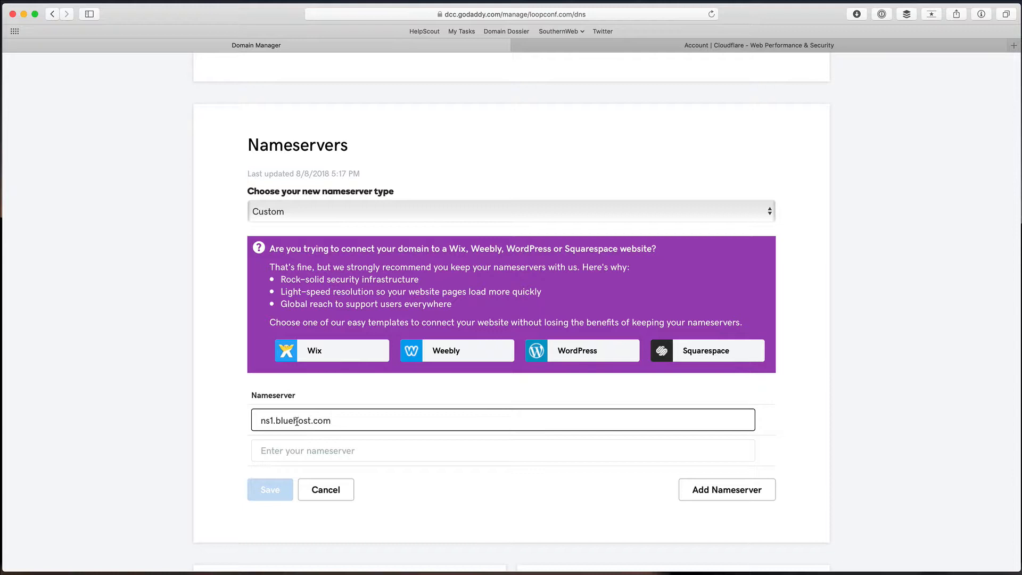
Step: Switch to Cloudflare and add loopconf.com as a new site
click(658, 46)
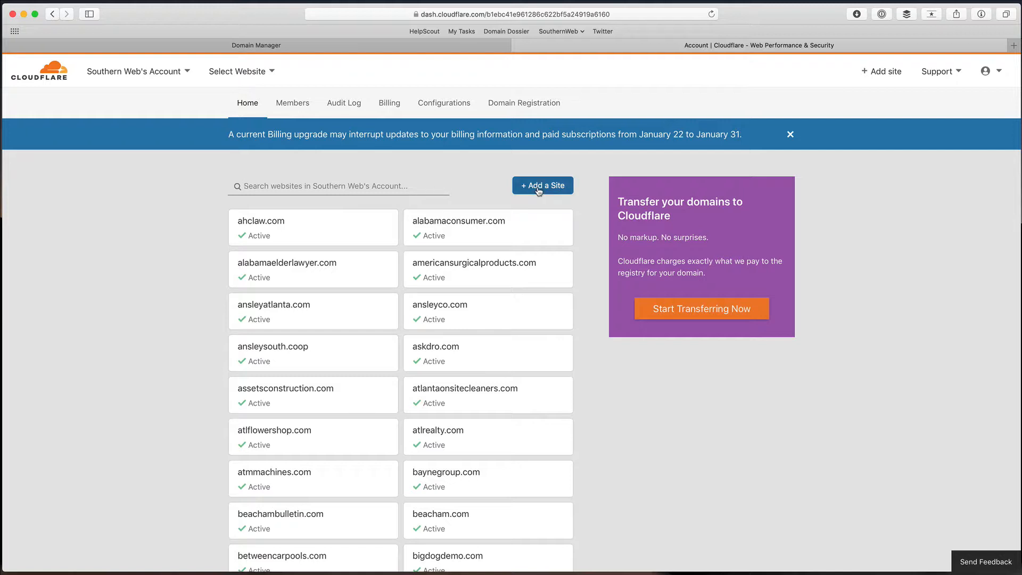
click(527, 195)
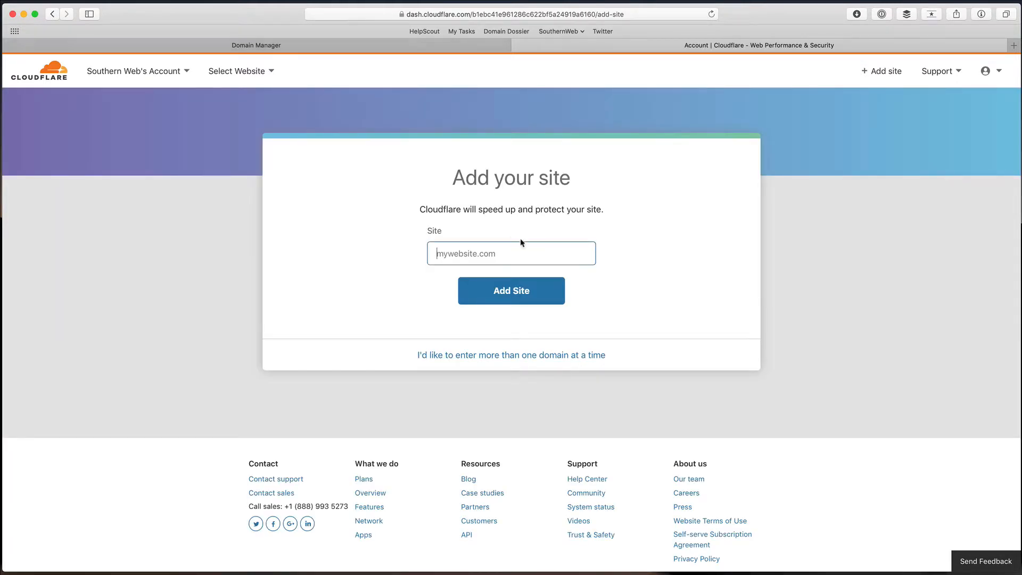
text(loopconf.com)
click(525, 289)
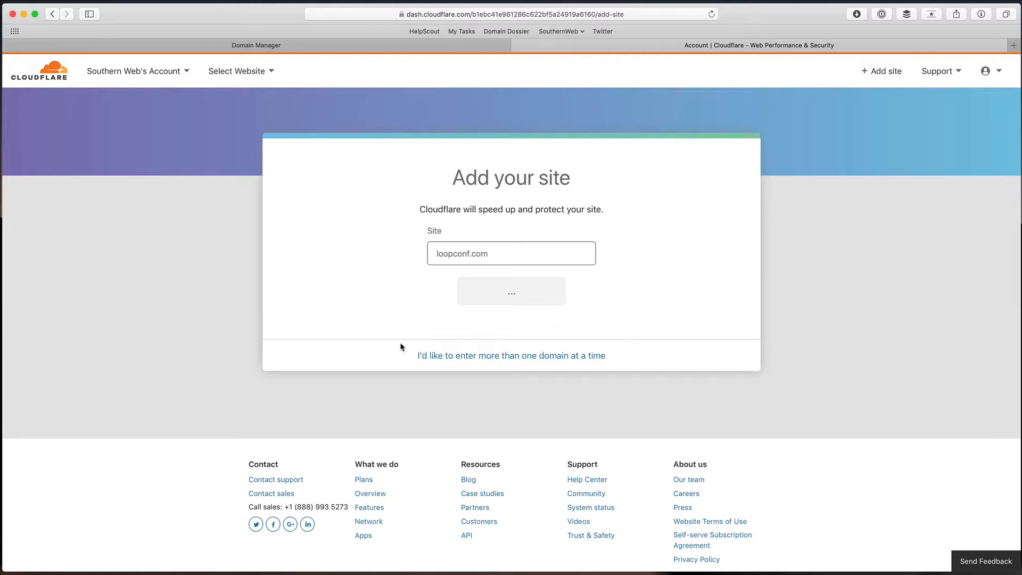
Step: Continue the Cloudflare setup of loopconf.com past the DNS query to plan selection, and go back to the GoDaddy DNS records
click(283, 45)
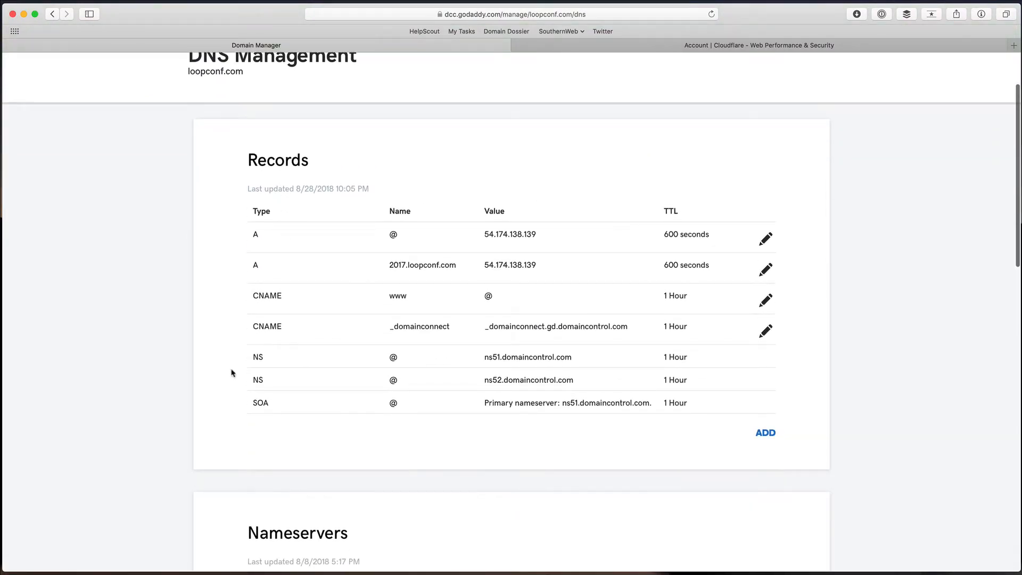
click(639, 50)
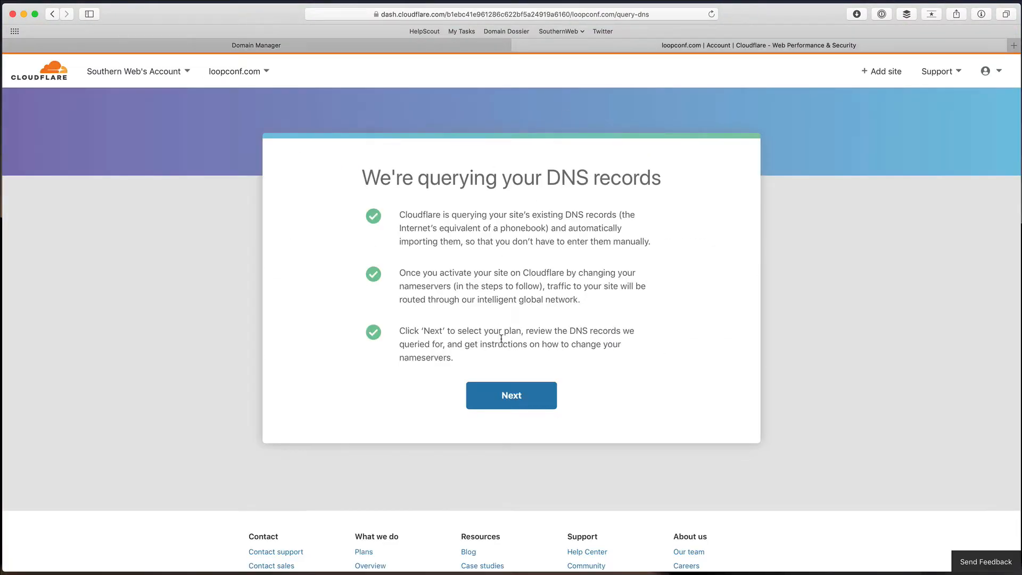
click(509, 398)
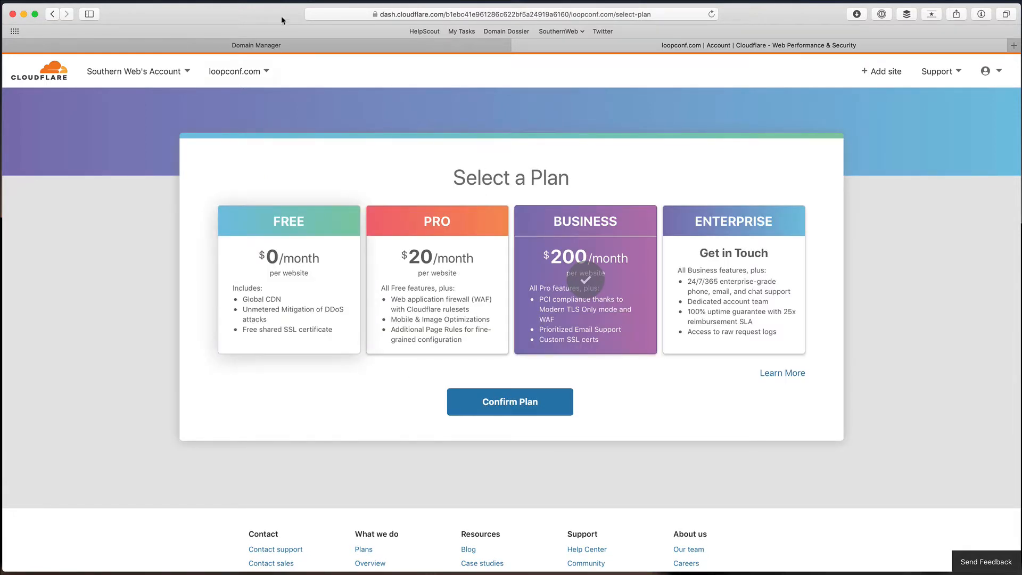
click(277, 46)
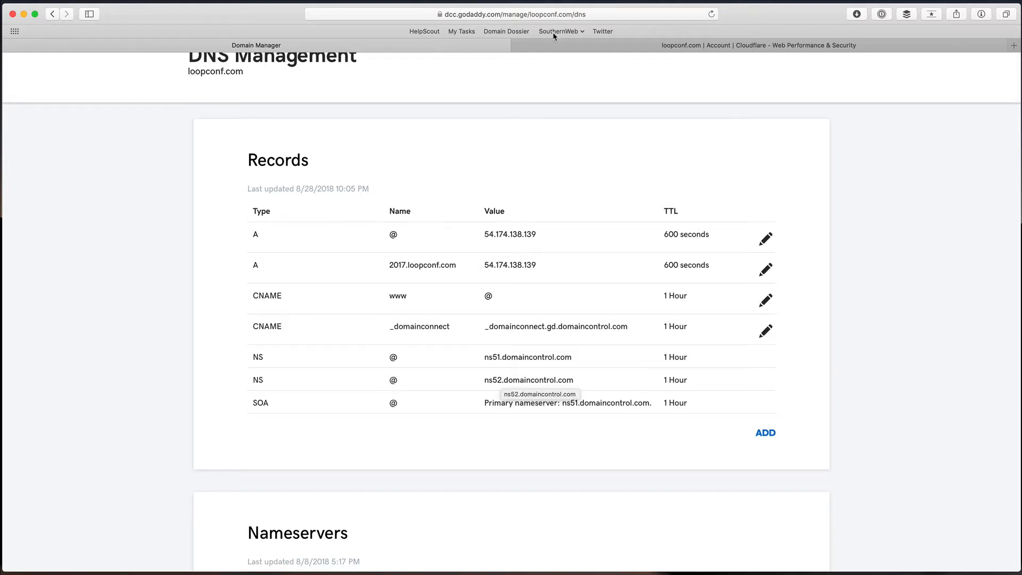
Step: Compare Cloudflare's plan selection page for loopconf.com with the domain's DNS records and nameserver section in GoDaddy
click(629, 44)
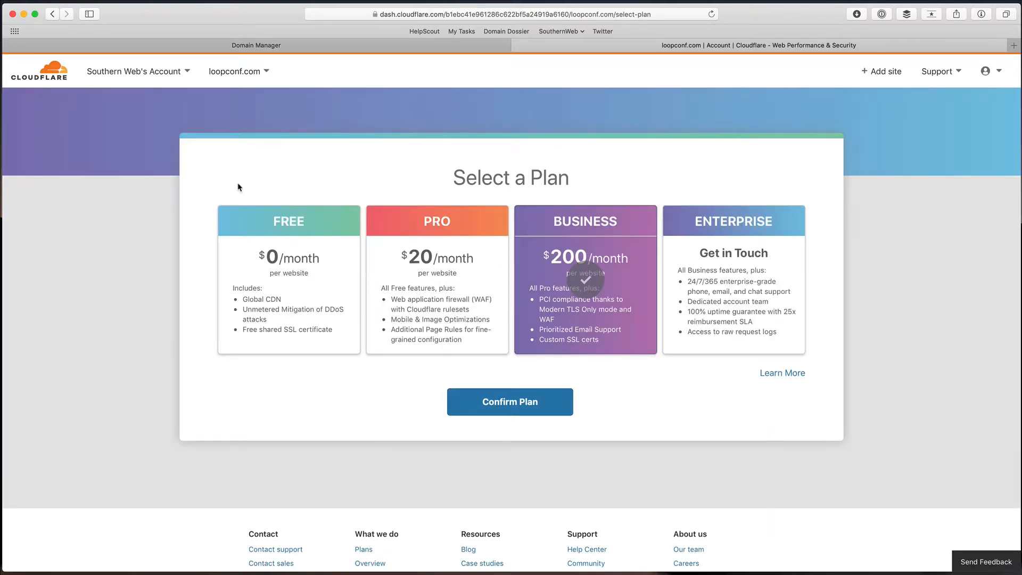
click(261, 46)
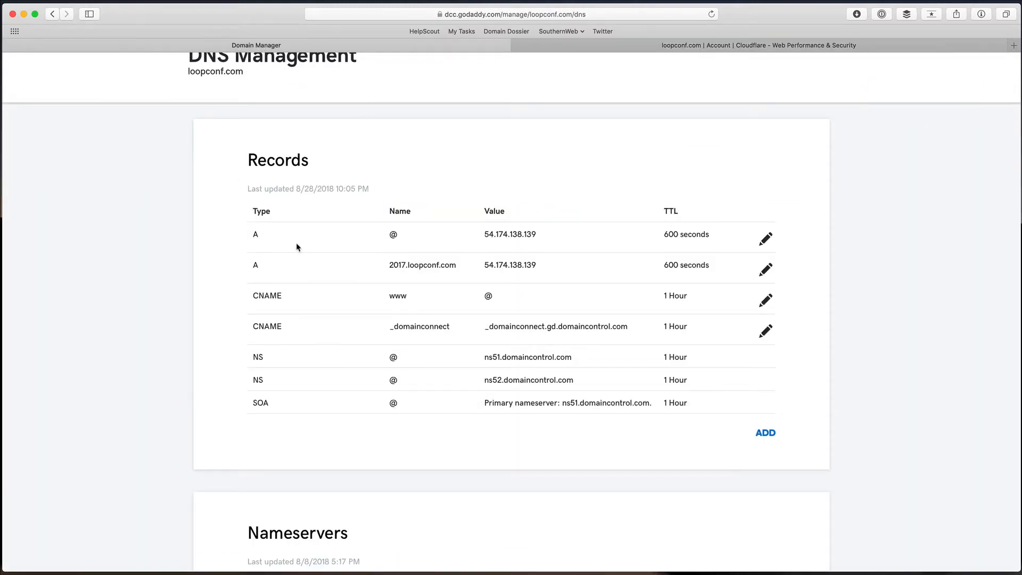
scroll(296, 247, down, 1)
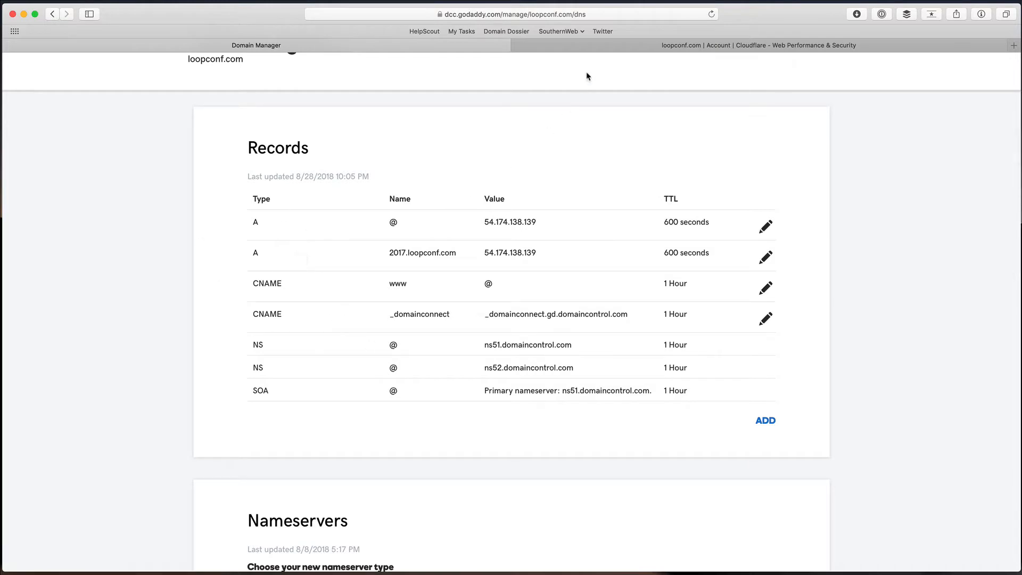
click(591, 49)
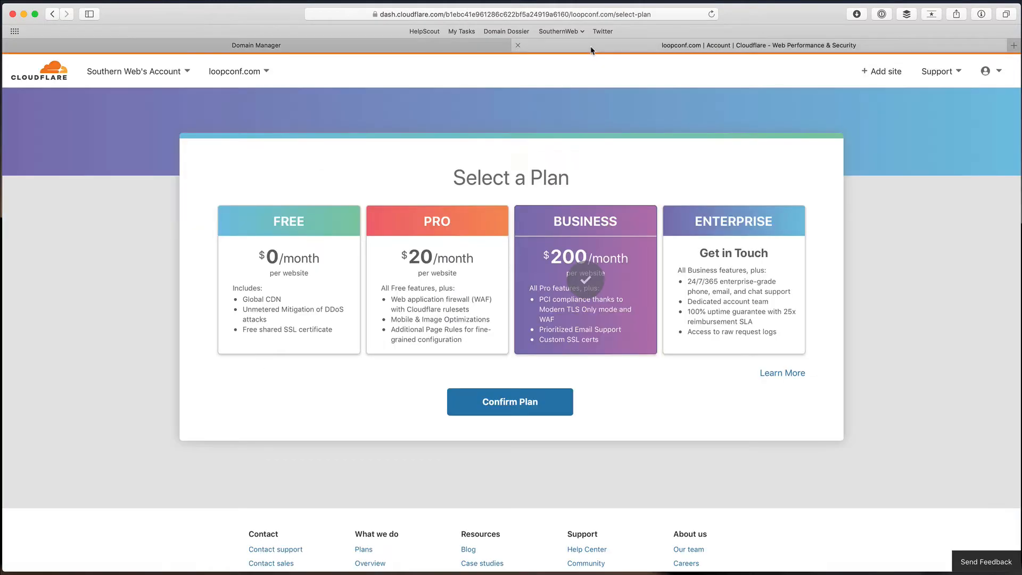
click(262, 48)
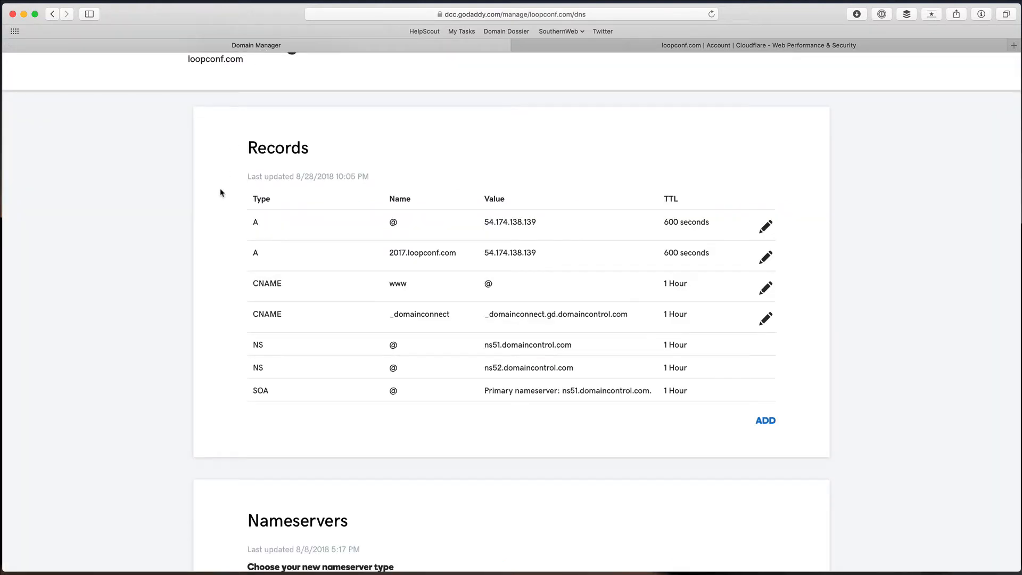
scroll(221, 193, down, 2)
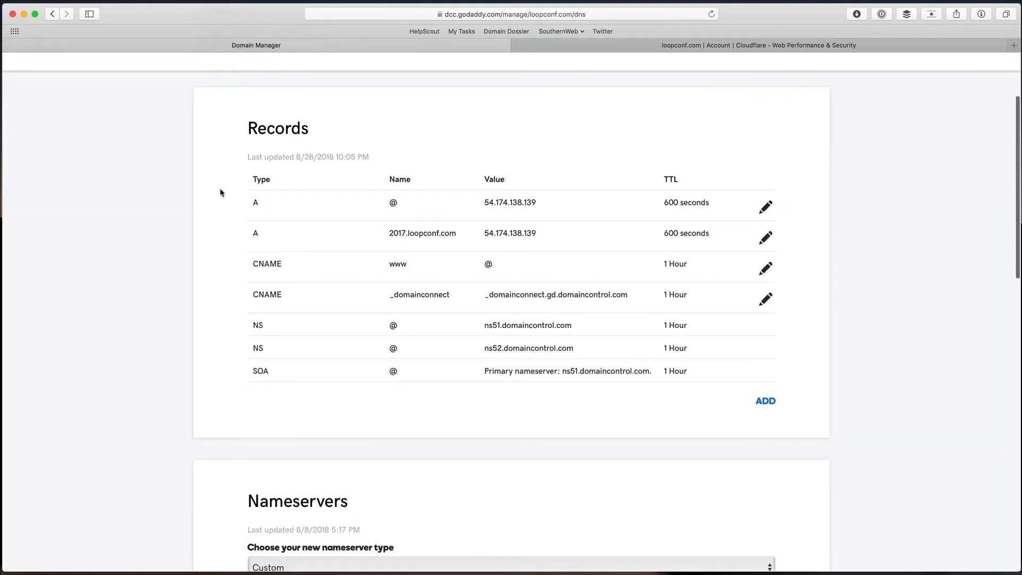
click(643, 46)
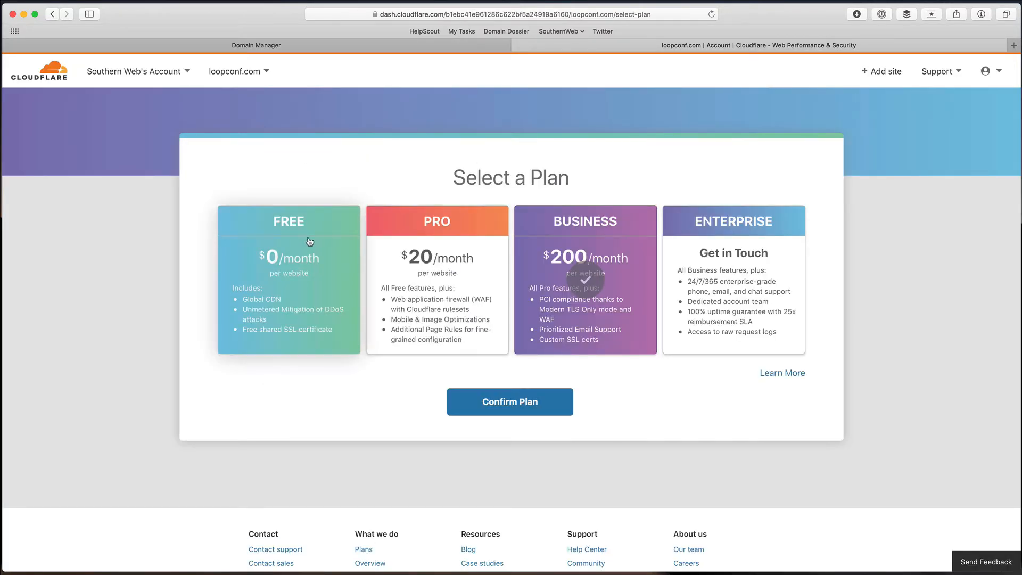
click(330, 47)
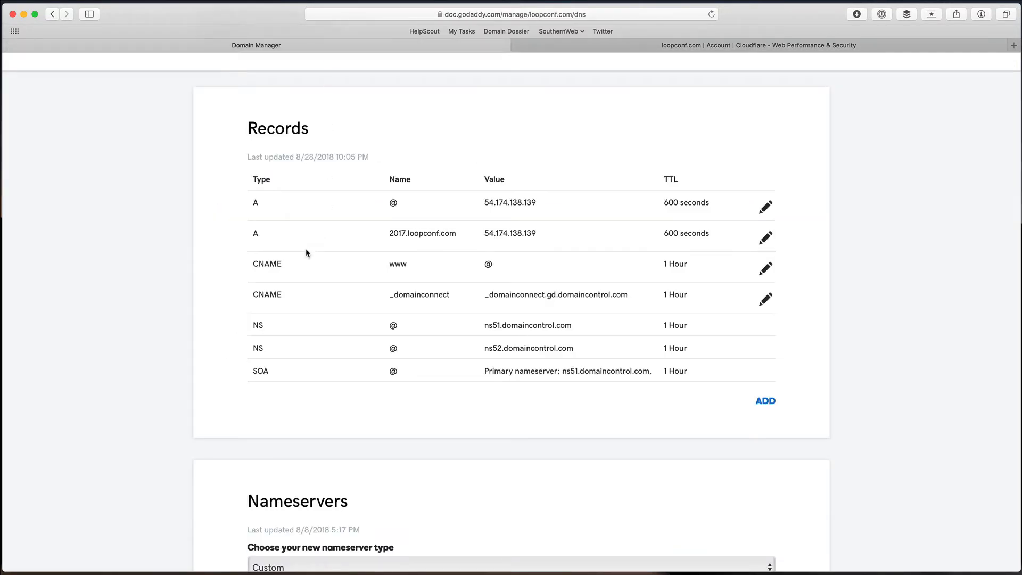
scroll(314, 222, down, 2)
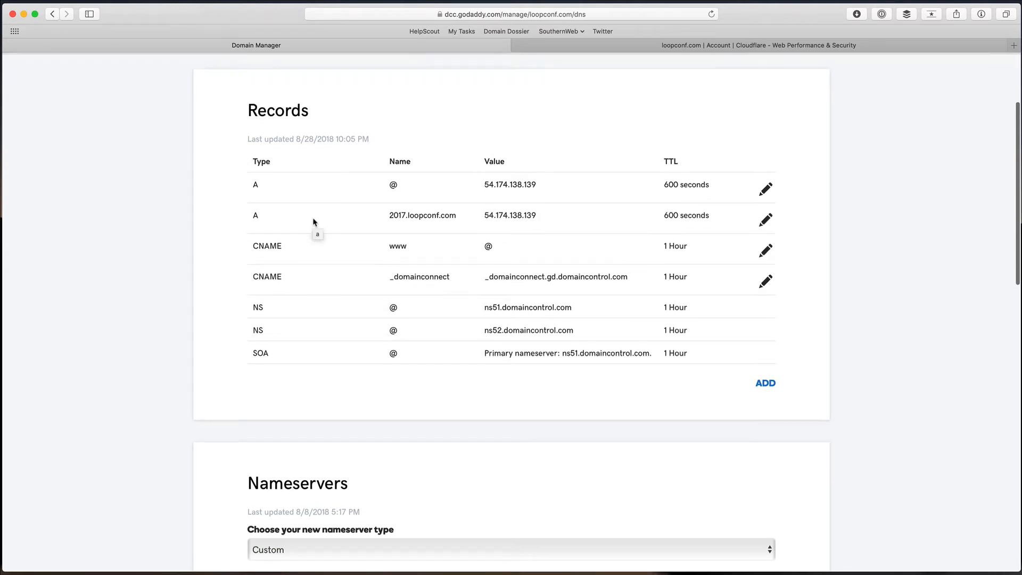
scroll(315, 222, down, 2)
scroll(315, 222, down, 3)
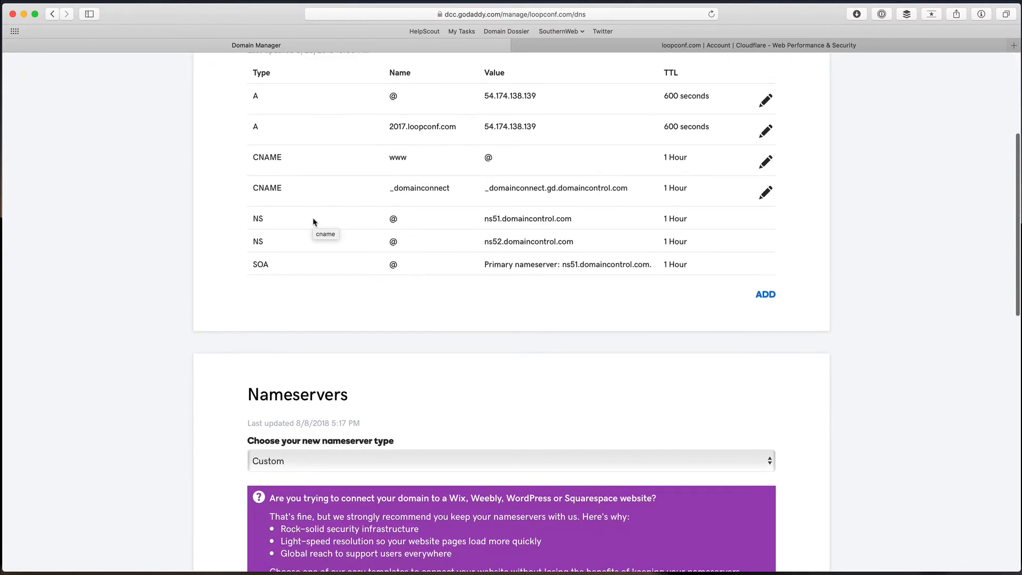
scroll(313, 222, up, 3)
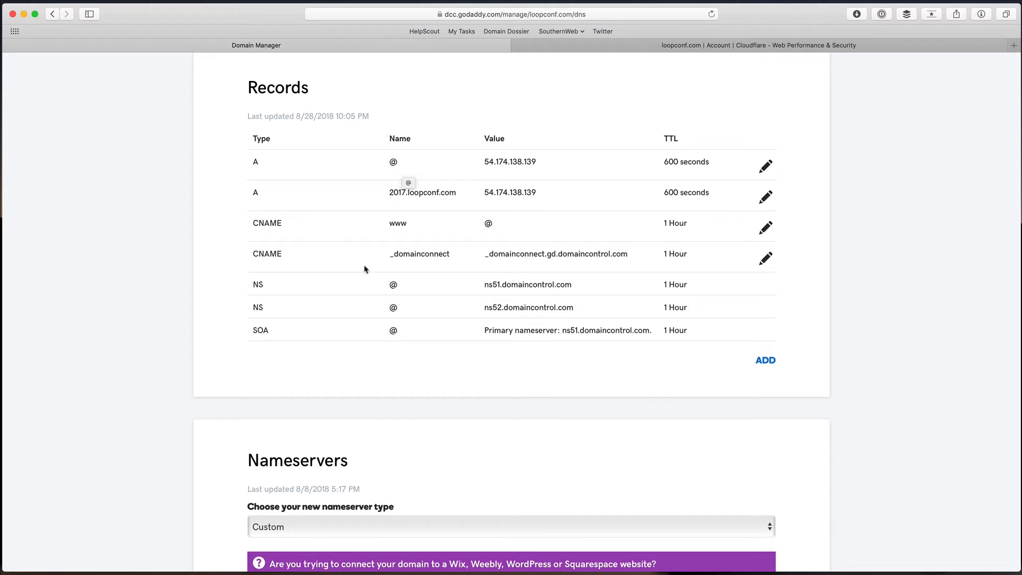
Step: Choose Default as the new nameserver type without saving, and review the DNS records of loopconf.com
scroll(349, 326, down, 4)
click(310, 447)
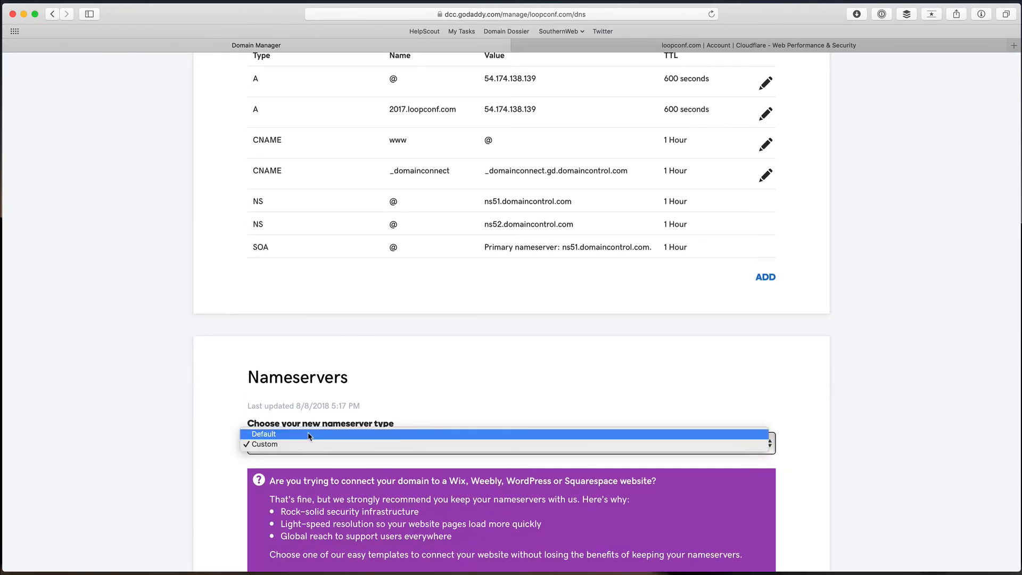
click(310, 435)
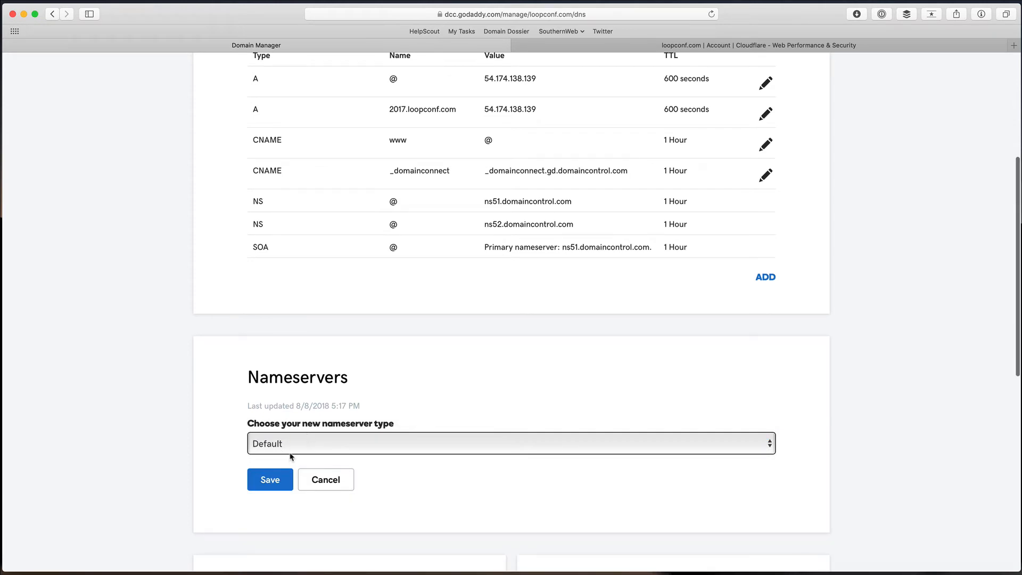
scroll(289, 450, up, 1)
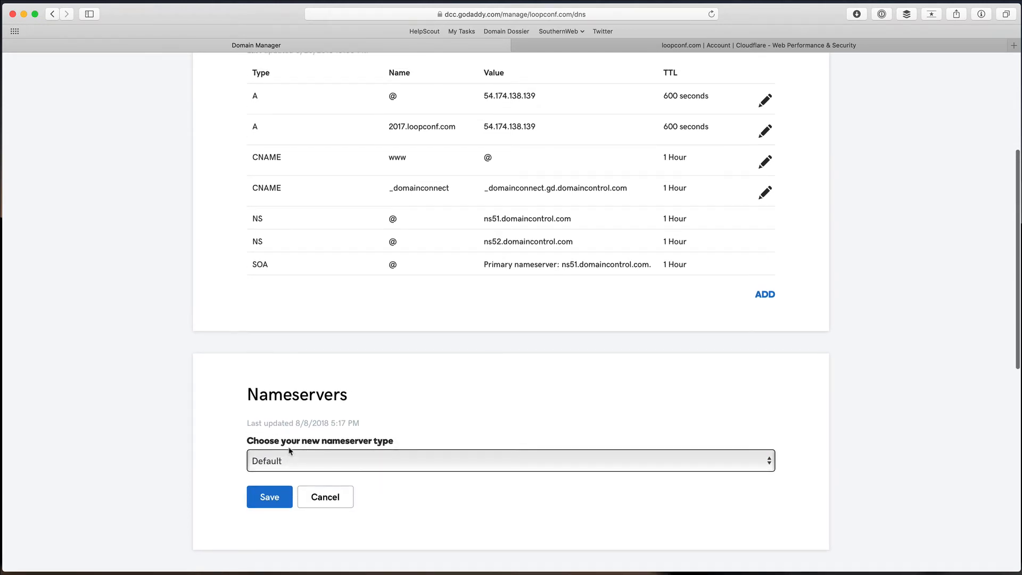
scroll(289, 450, up, 5)
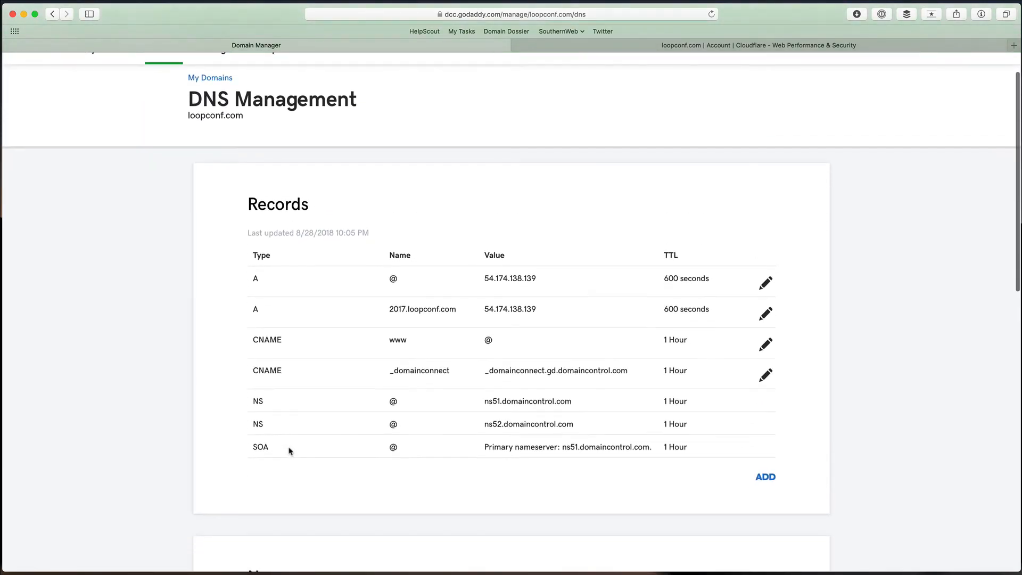
scroll(289, 450, down, 2)
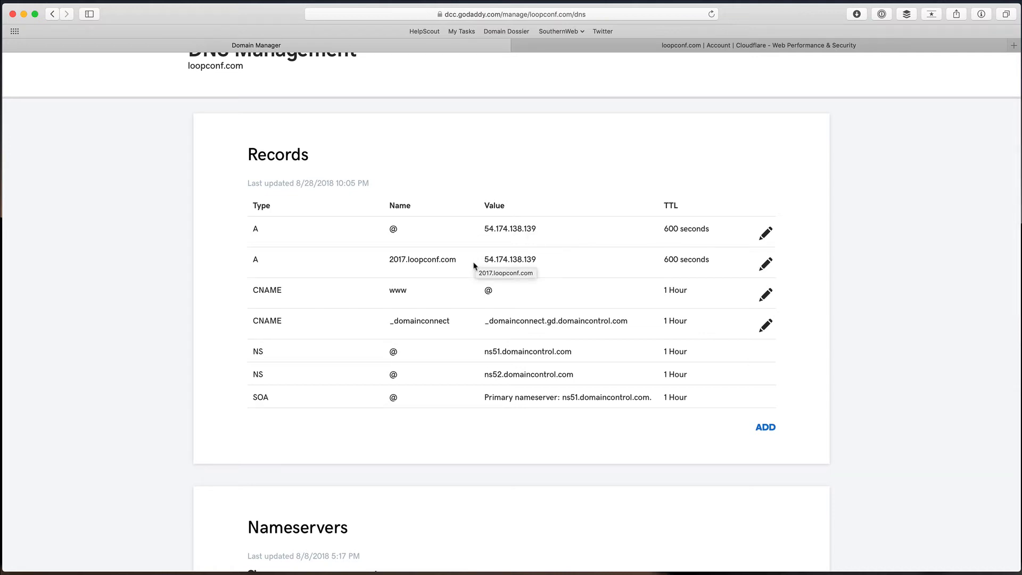
Step: Switch the nameserver type back to Custom and look over the custom nameserver entries
scroll(474, 266, down, 5)
click(354, 398)
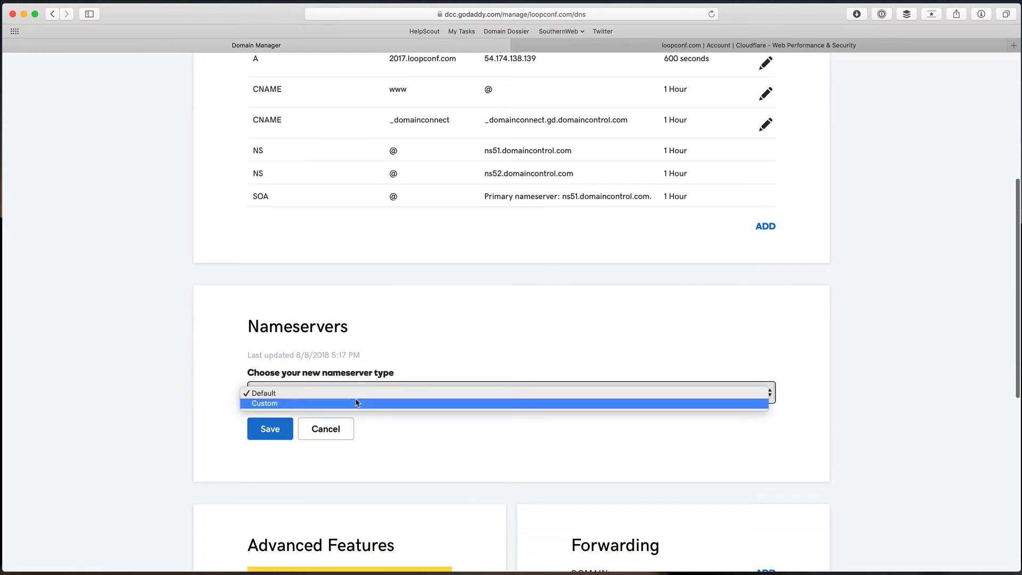
click(356, 403)
scroll(352, 413, down, 3)
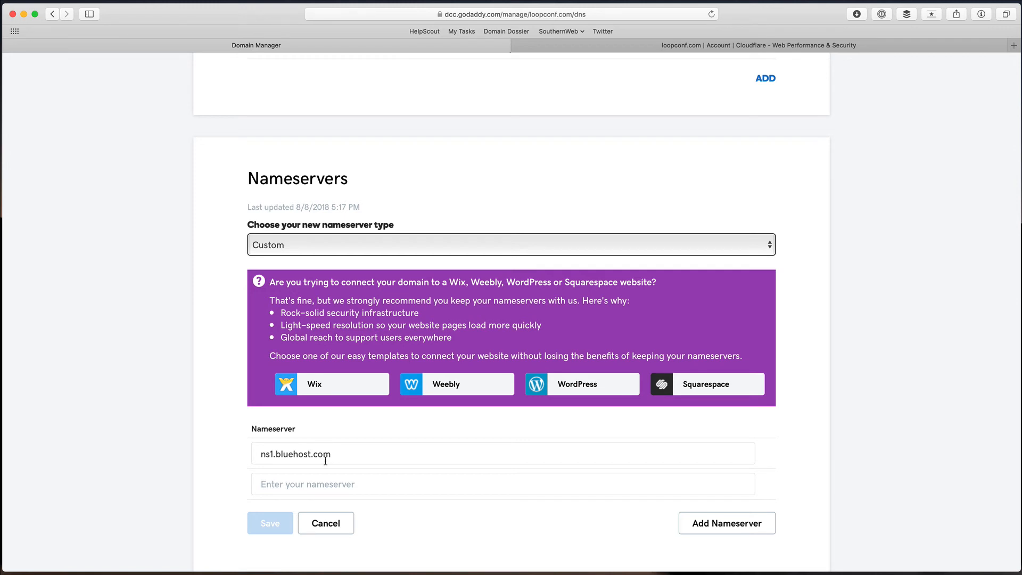
Step: Check the GoDaddy DNS records against the Cloudflare plan page once more, and return to the start of the DNS management page
scroll(325, 461, up, 5)
scroll(325, 463, up, 2)
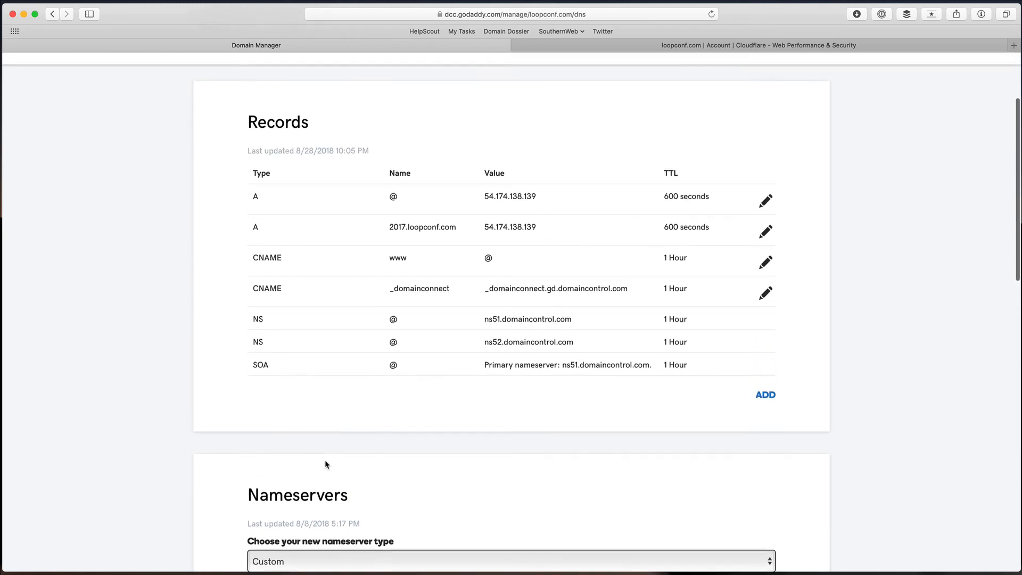
click(711, 46)
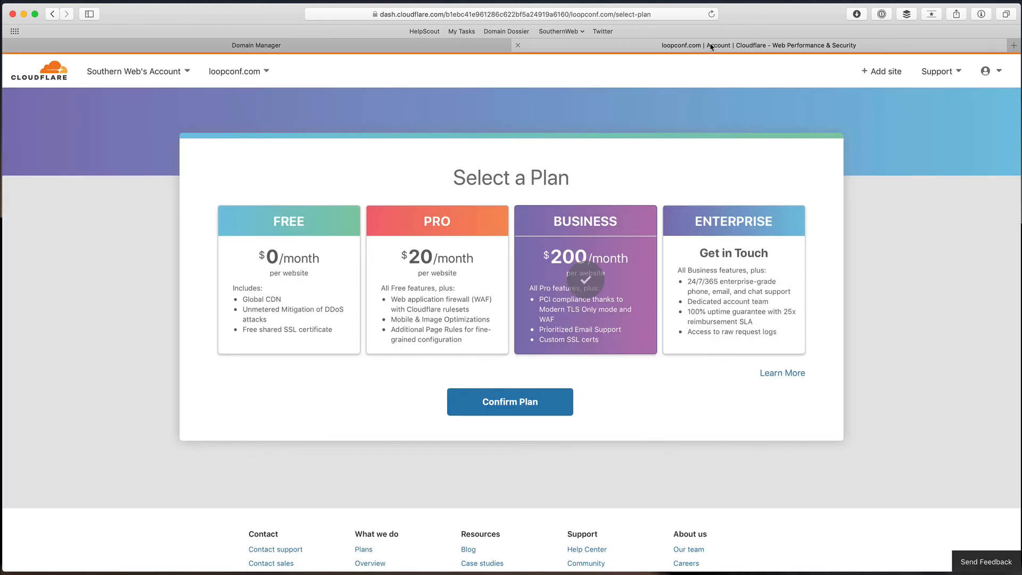
click(428, 47)
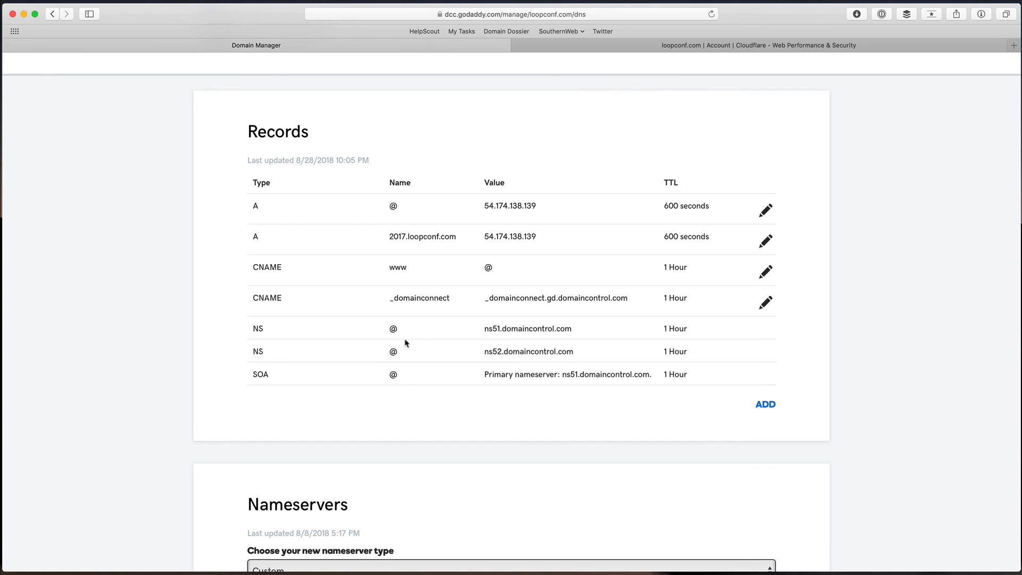
scroll(406, 342, up, 5)
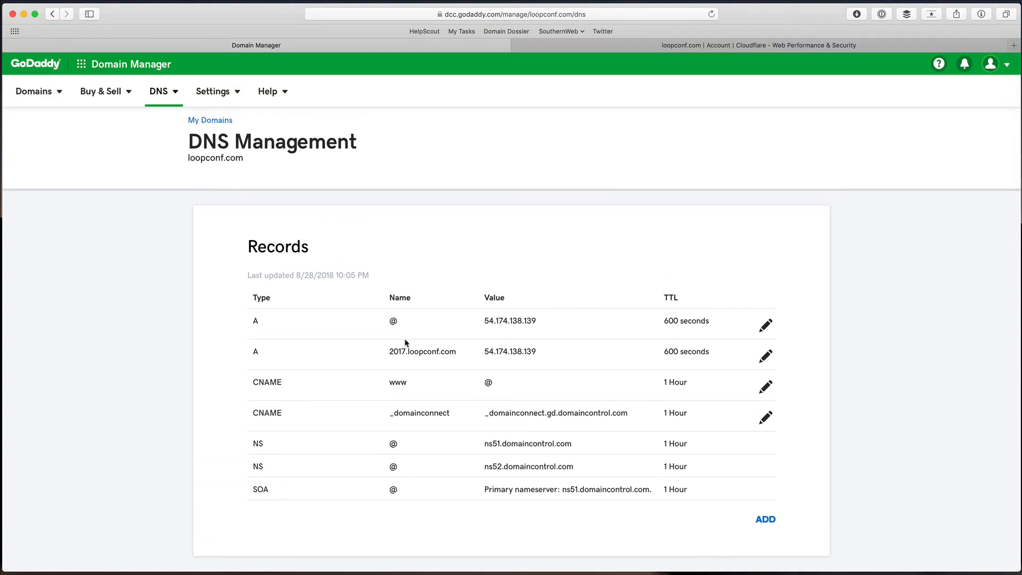